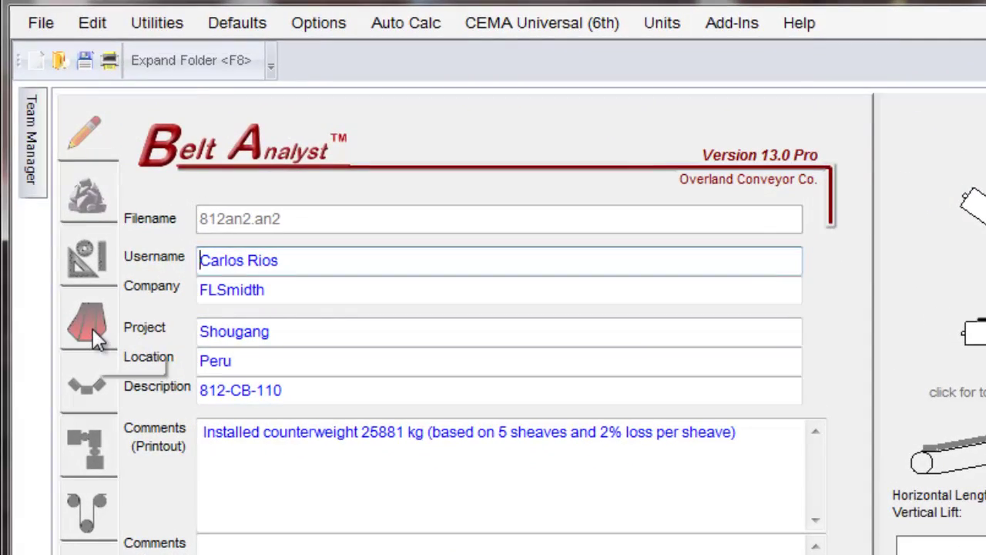
- Show the Belt data grid with local safety factor 5.83 and splice safety factor 2.92
{"action": "left_click", "coordinate": [93, 329]}
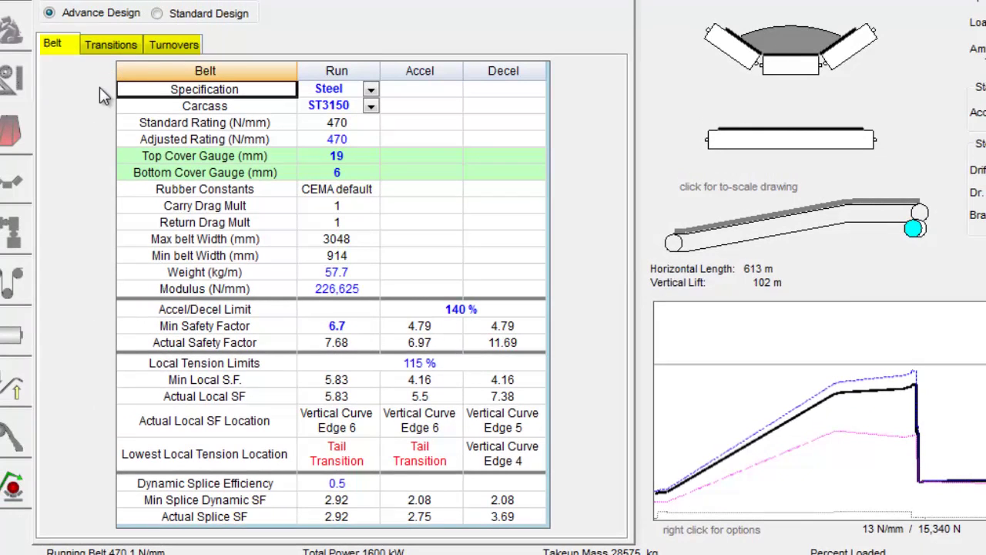
- Inspect head and tail transition results: 2865 mm head length, 50% trough depth, run and accel tensions
{"action": "left_click", "coordinate": [113, 44]}
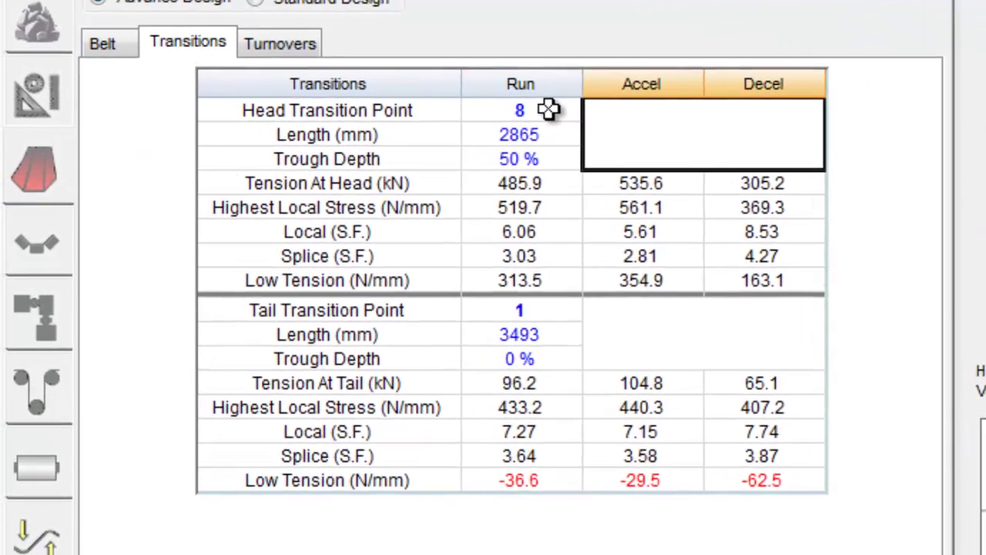
{"action": "left_click", "coordinate": [351, 93]}
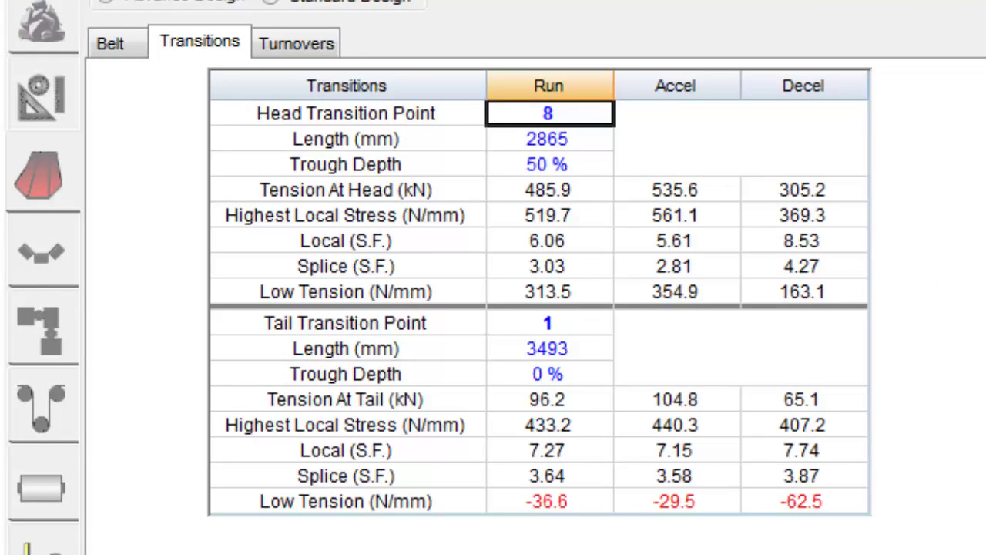
{"action": "left_click", "coordinate": [570, 324]}
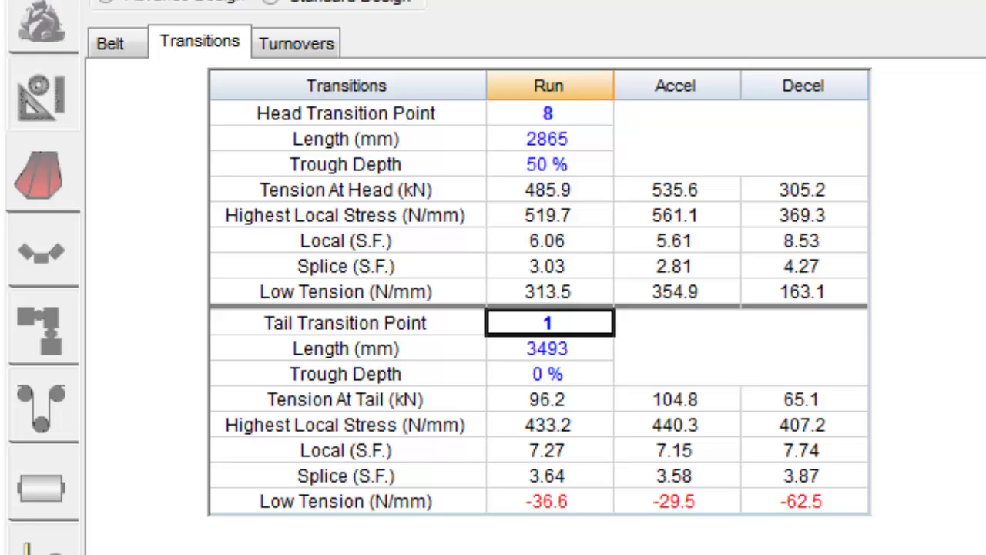
{"action": "left_click", "coordinate": [568, 137]}
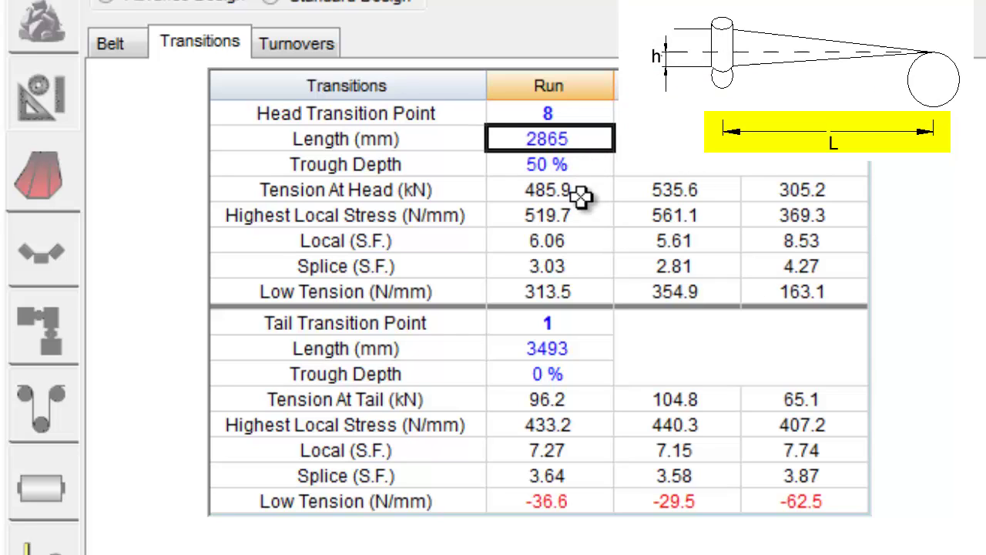
{"action": "left_click", "coordinate": [594, 163]}
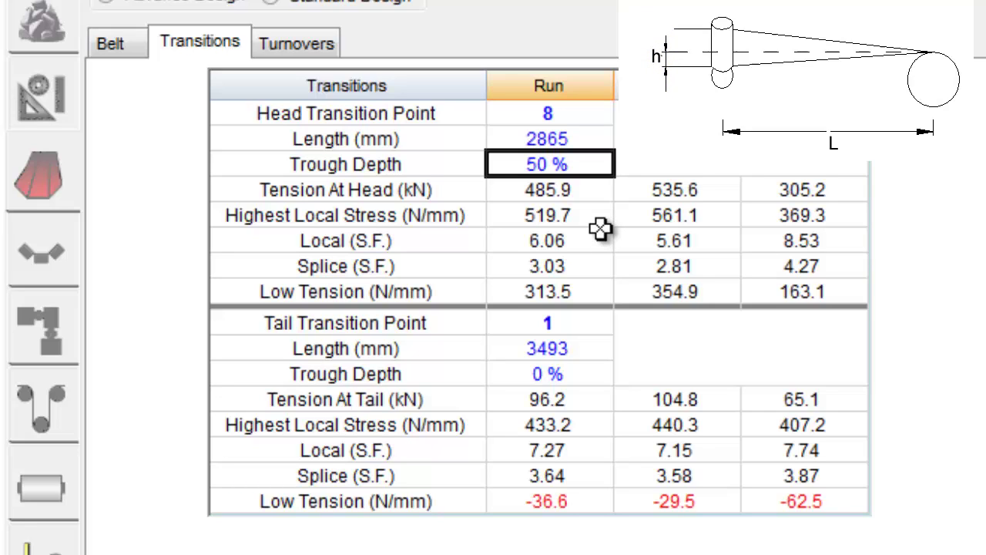
{"action": "left_click", "coordinate": [578, 191]}
{"action": "left_click", "coordinate": [669, 190]}
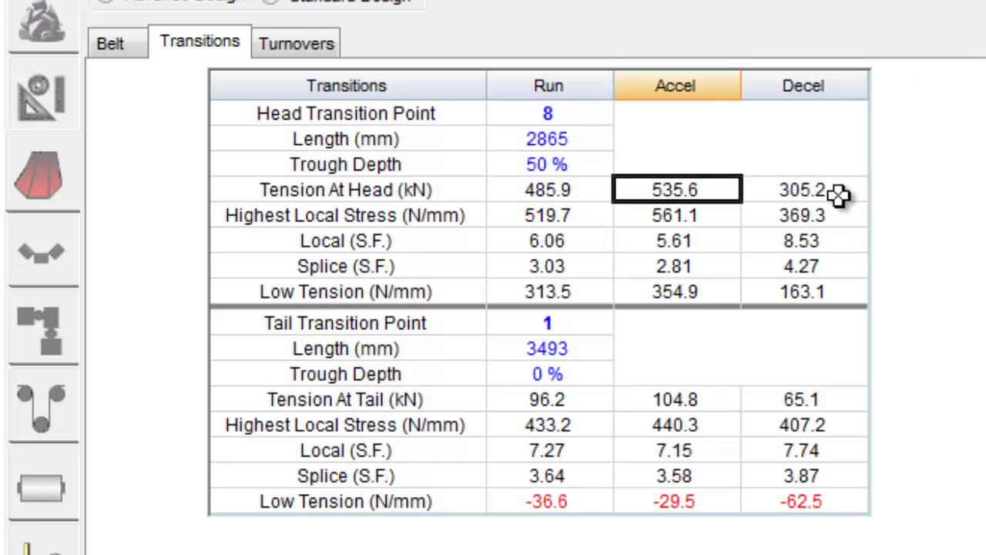
{"action": "left_click", "coordinate": [825, 192]}
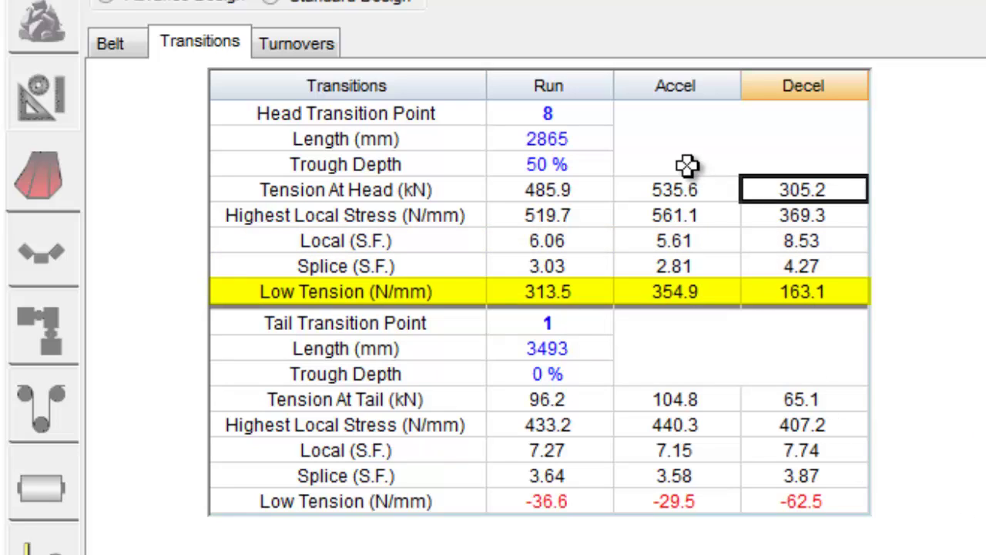
{"action": "left_click", "coordinate": [674, 214]}
{"action": "left_click", "coordinate": [661, 146]}
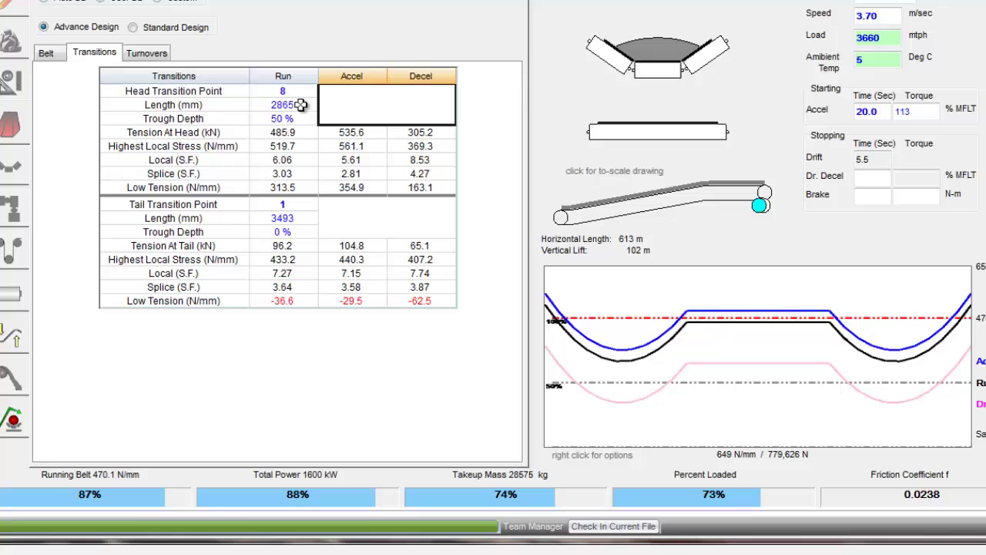
{"action": "double_click", "coordinate": [300, 105]}
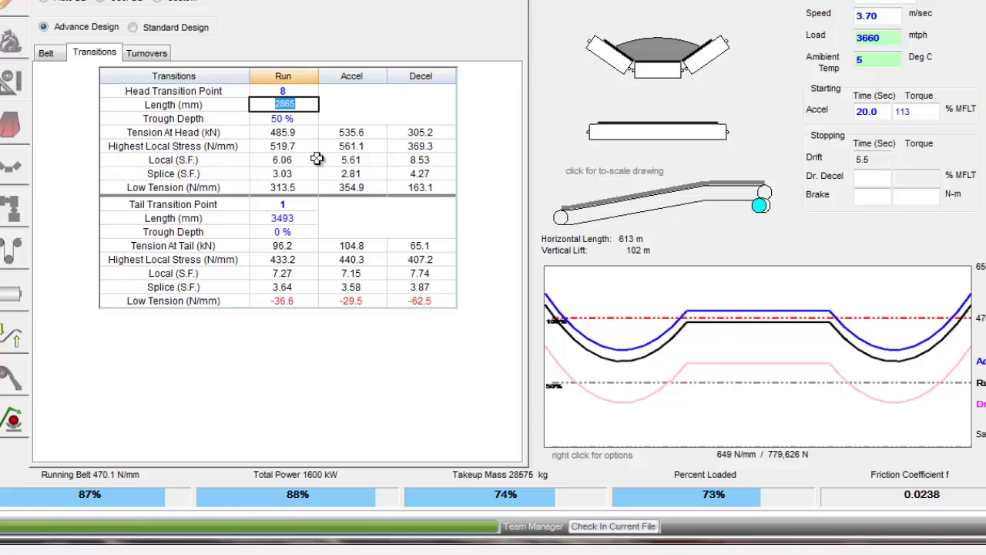
{"action": "type", "text": "1400"}
{"action": "key", "text": "Return"}
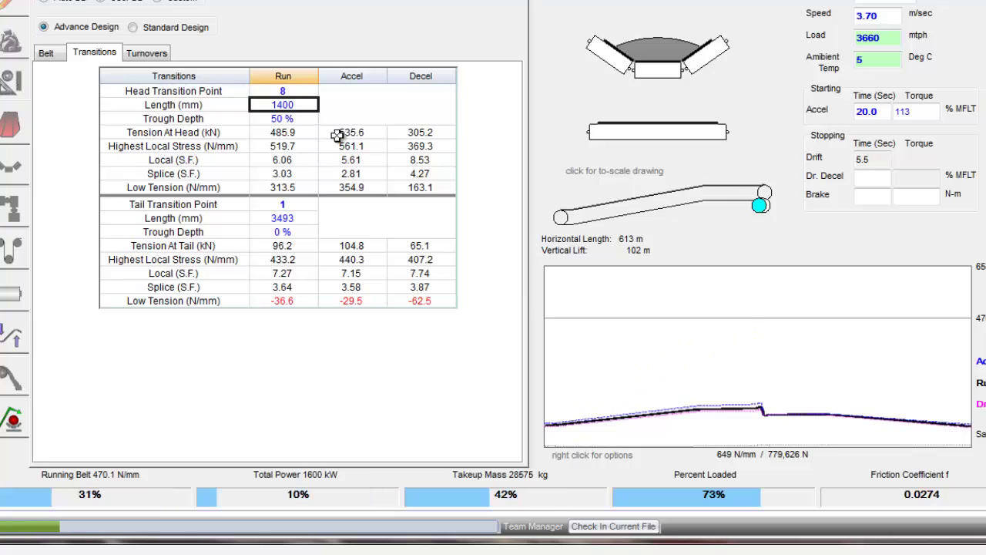
{"action": "left_click", "coordinate": [359, 105]}
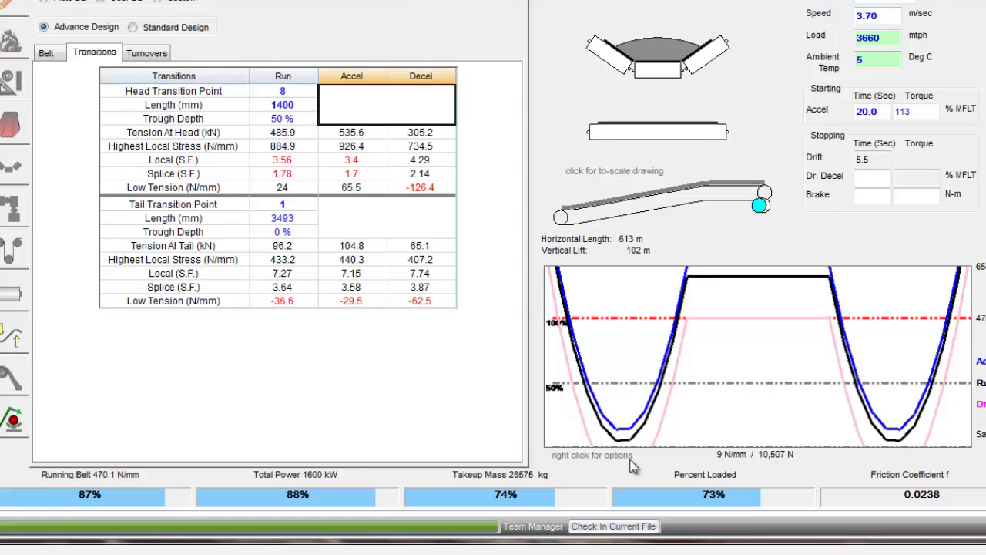
{"action": "left_click", "coordinate": [300, 106]}
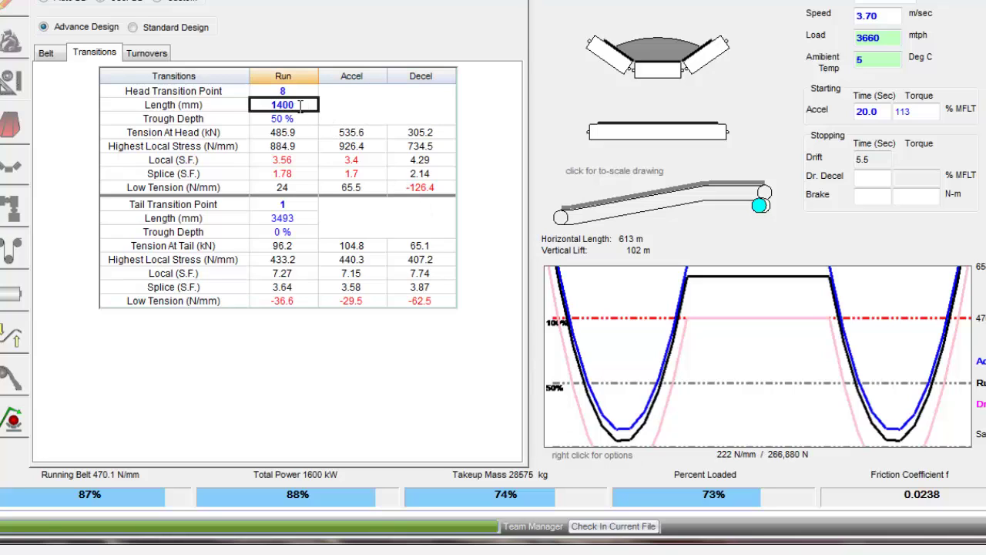
{"action": "double_click", "coordinate": [309, 104]}
{"action": "key", "text": "BackSpace"}
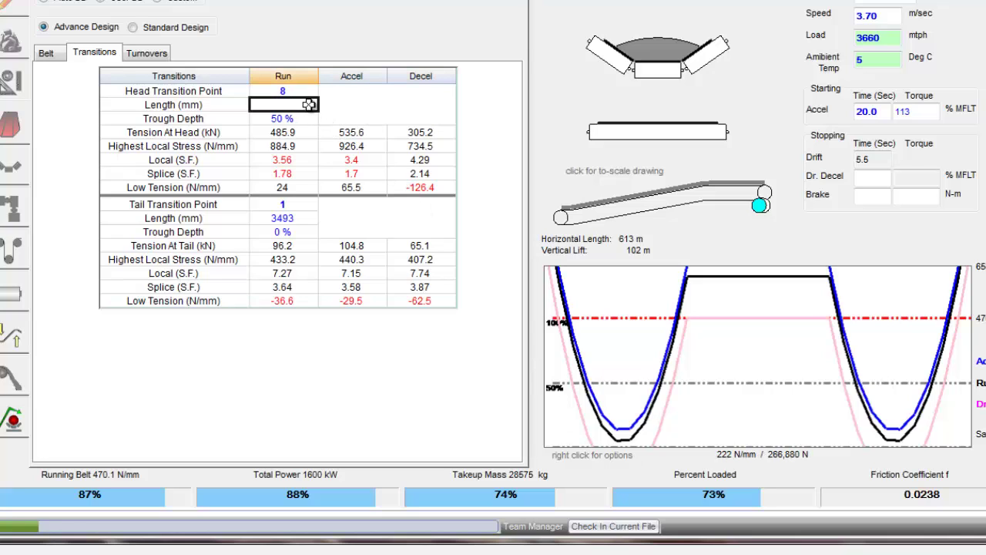
{"action": "type", "text": "2865"}
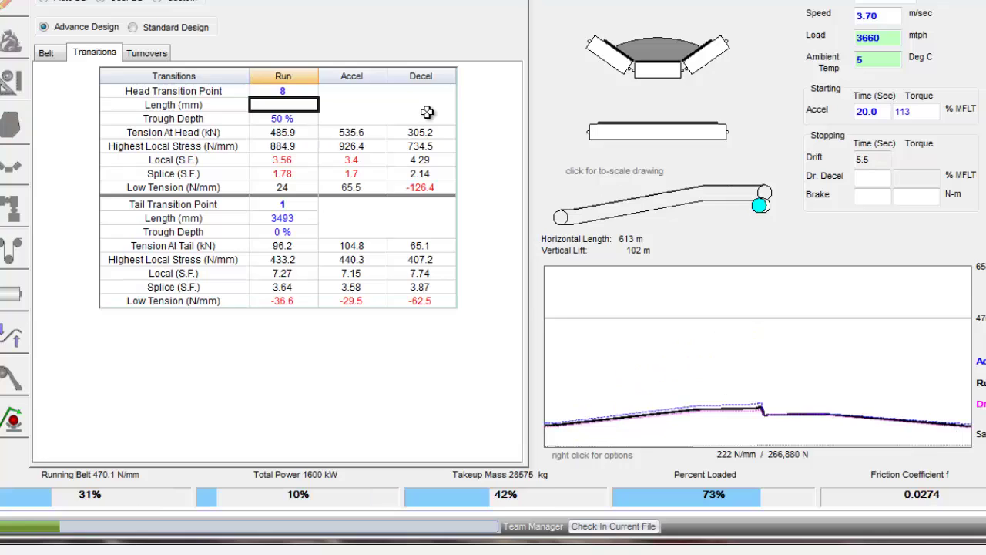
{"action": "left_click", "coordinate": [381, 122]}
- Change the head trough depth from 50% to 0%, lengthening the head transition to 5730 mm
{"action": "left_click", "coordinate": [312, 104]}
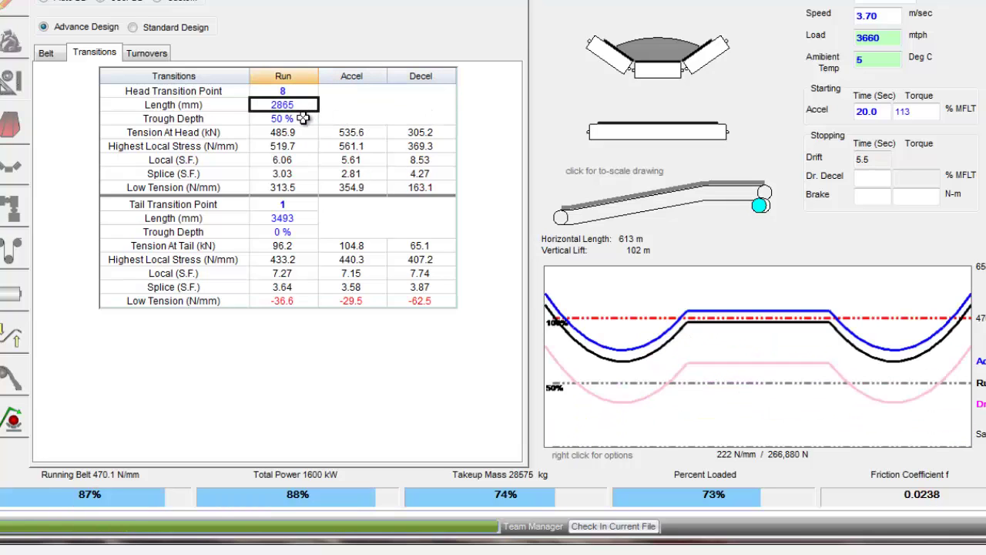
{"action": "double_click", "coordinate": [304, 117]}
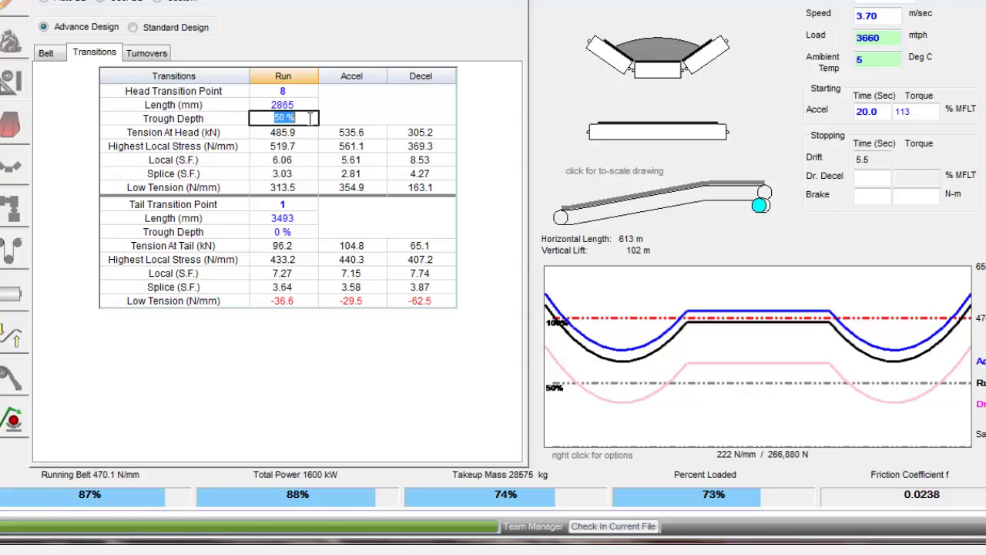
{"action": "key", "text": "BackSpace"}
{"action": "type", "text": "0"}
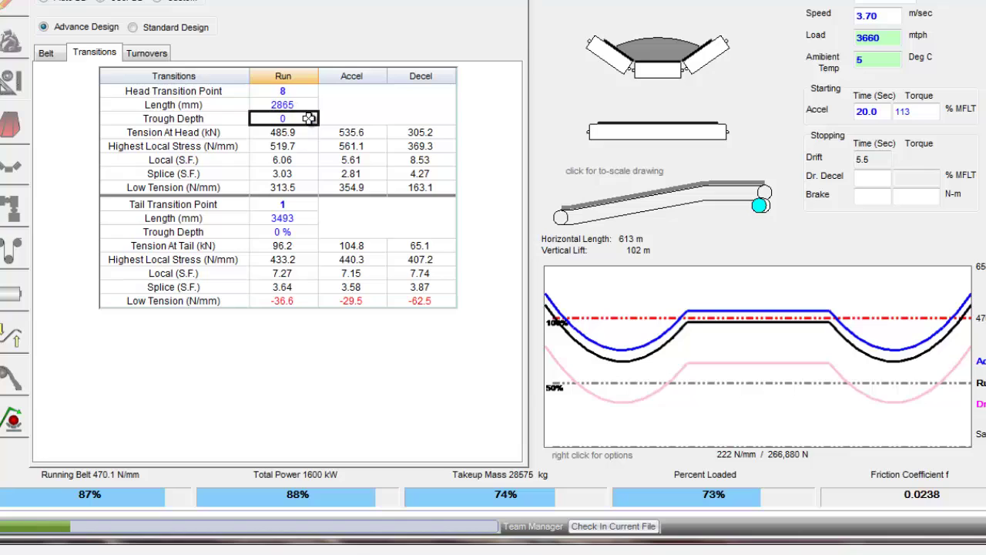
{"action": "left_click", "coordinate": [362, 111]}
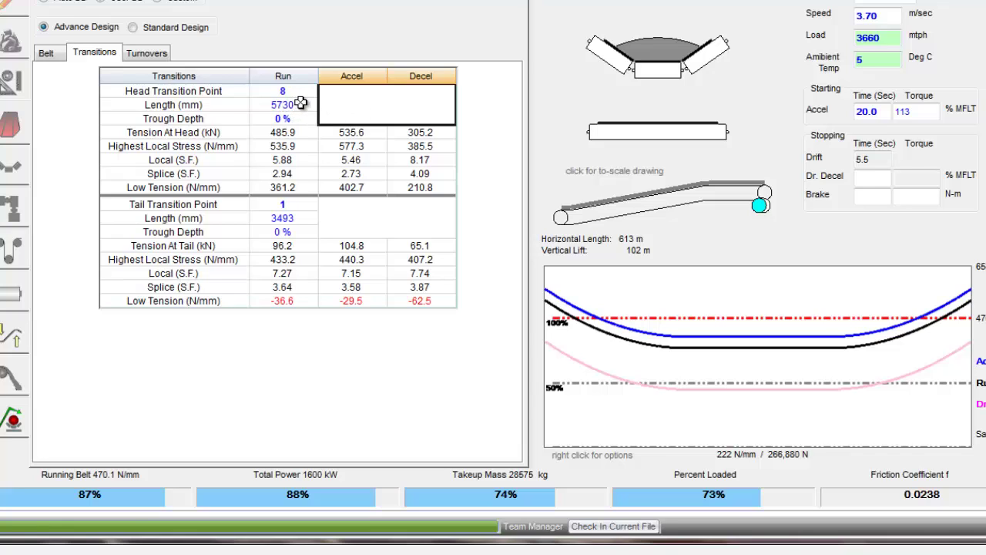
{"action": "left_click", "coordinate": [302, 104]}
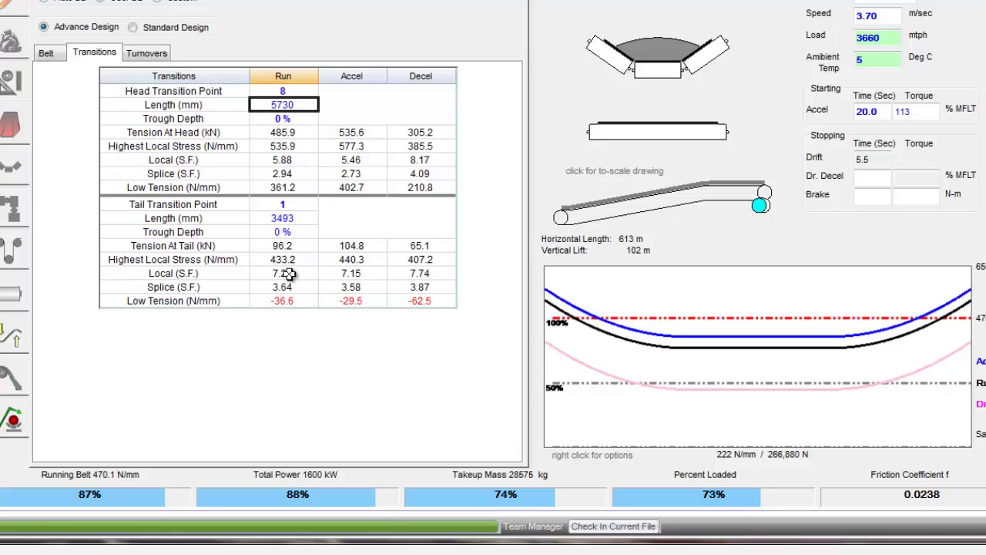
- Set the tail transition length to 4500 mm after first trying 4000 mm
{"action": "left_click", "coordinate": [339, 218]}
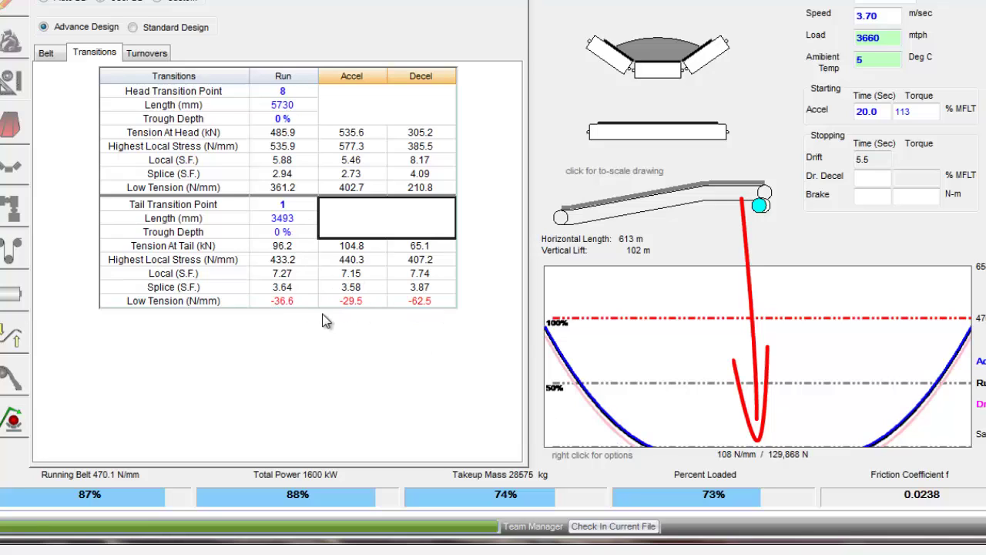
{"action": "double_click", "coordinate": [300, 218]}
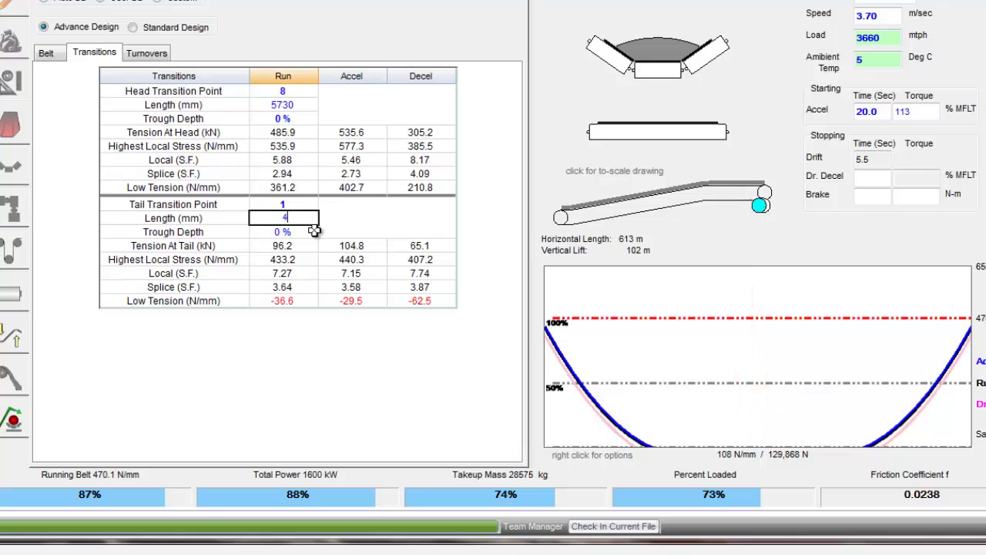
{"action": "key", "text": "Return"}
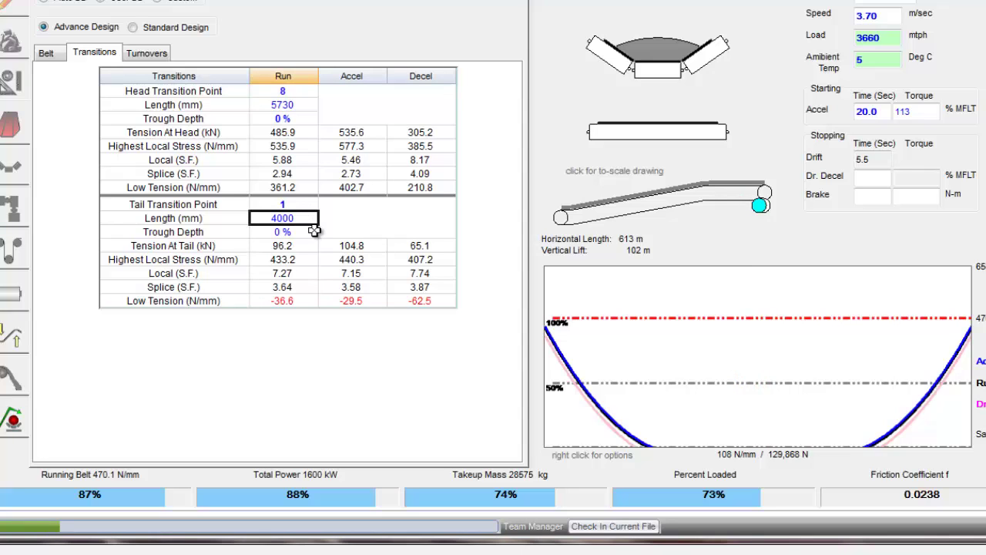
{"action": "left_click", "coordinate": [393, 221]}
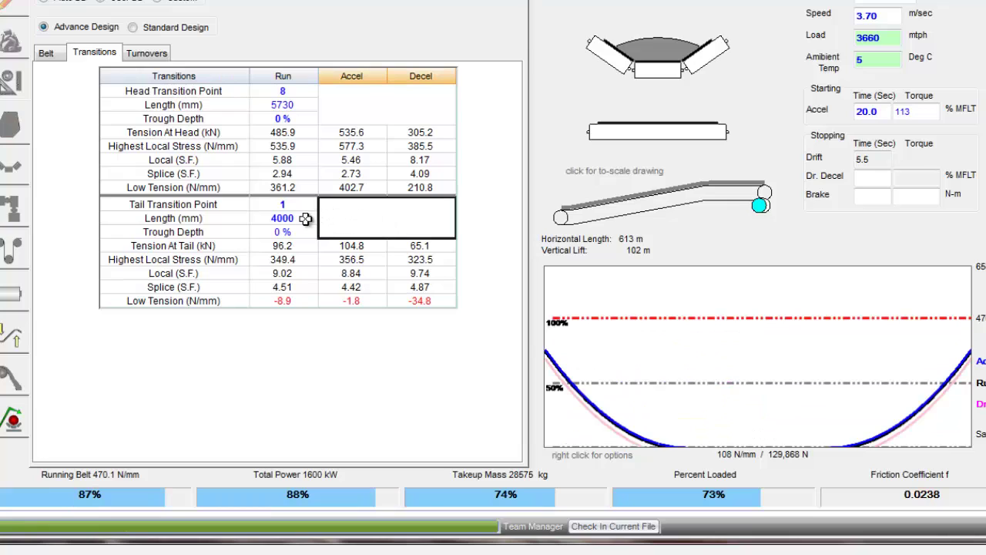
{"action": "double_click", "coordinate": [299, 221]}
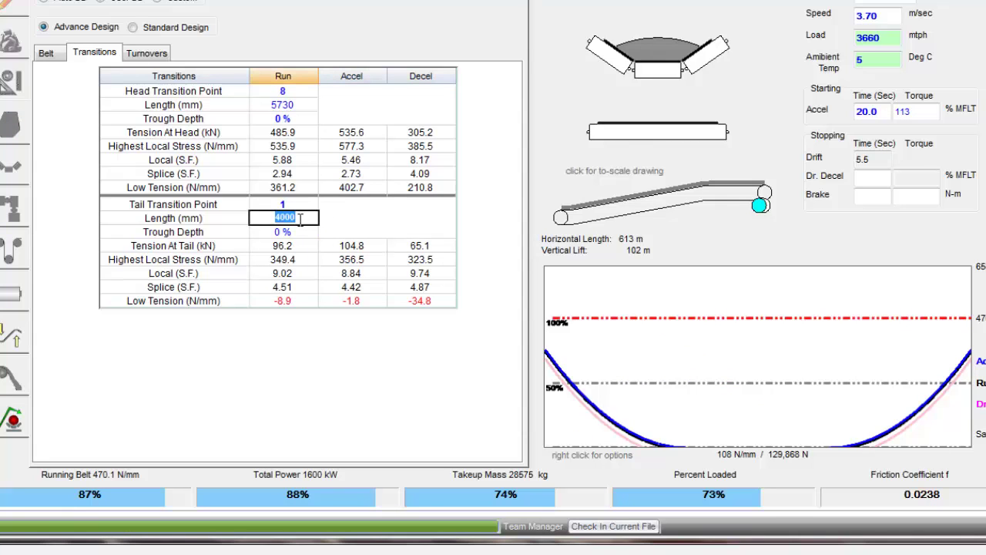
{"action": "type", "text": "4500"}
{"action": "key", "text": "Return"}
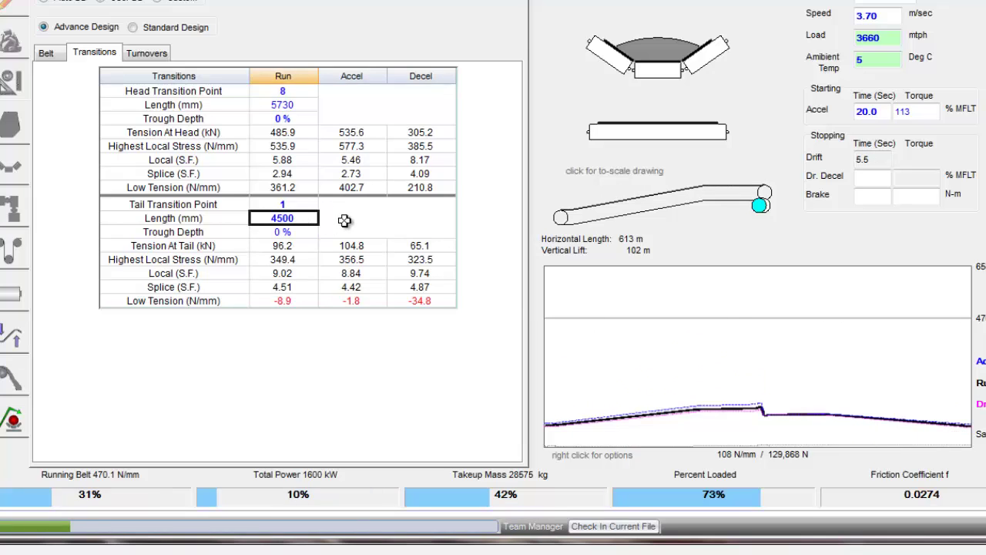
{"action": "left_click", "coordinate": [345, 221]}
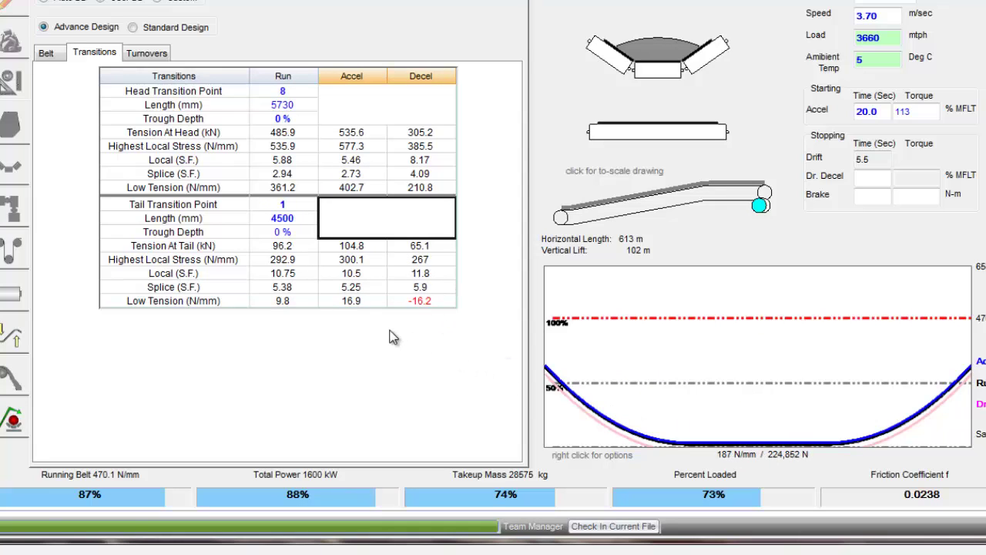
- Review the tail transition's trough depth, accel/decel results and belt safety factors, then show Turnovers
{"action": "left_click", "coordinate": [299, 233]}
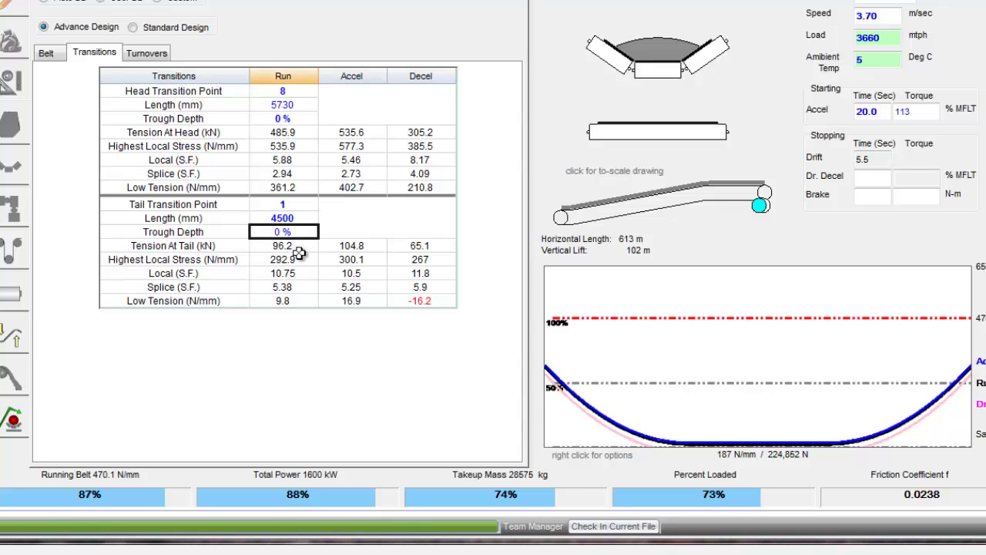
{"action": "left_click", "coordinate": [366, 222]}
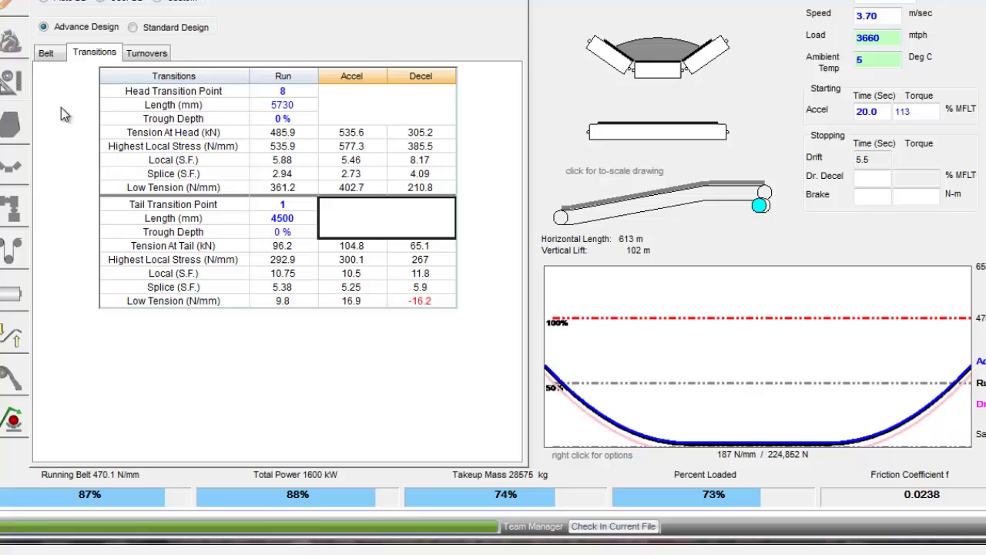
{"action": "left_click", "coordinate": [48, 56]}
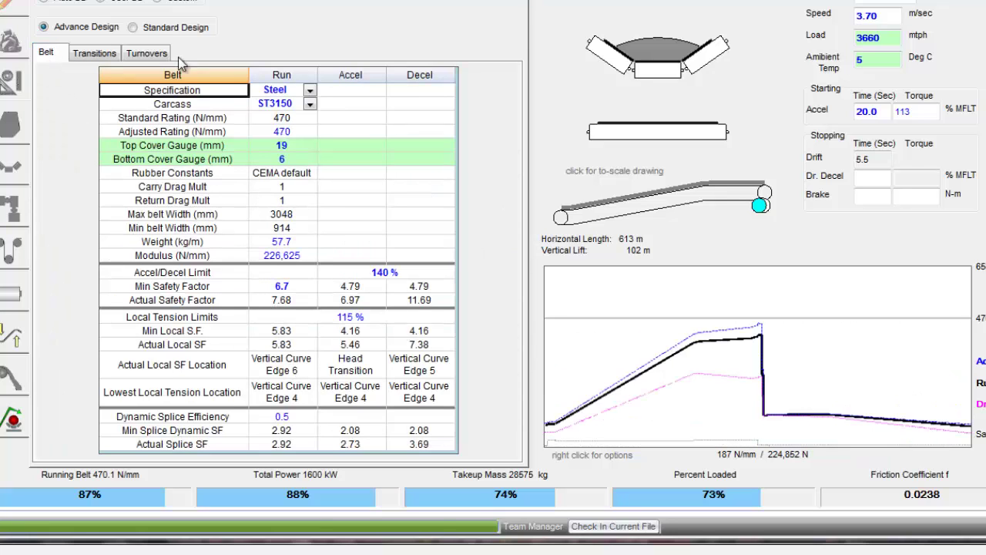
{"action": "left_click", "coordinate": [95, 56]}
{"action": "left_click", "coordinate": [159, 60]}
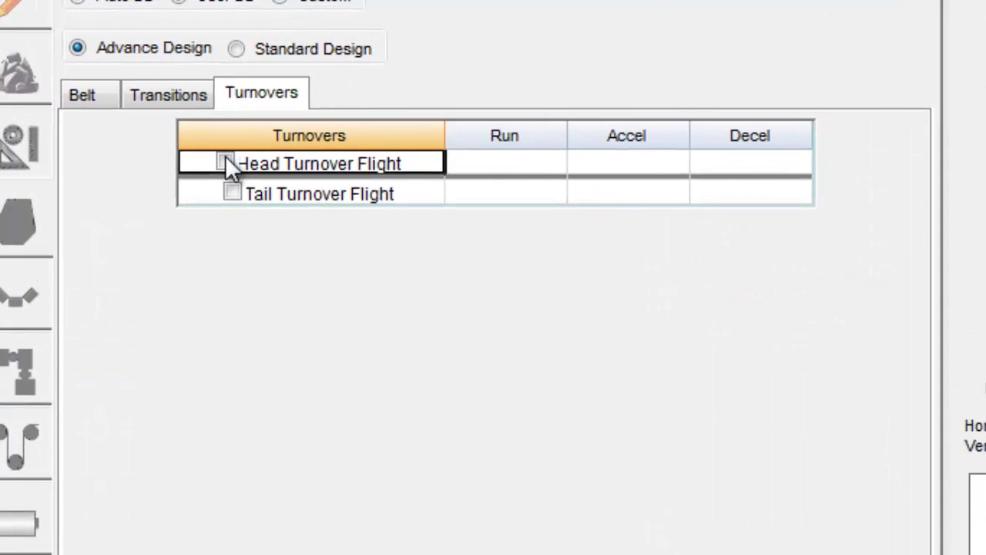
- Enable the head turnover flight and inspect its acceleration case and 3 intermediate rolls
{"action": "left_click", "coordinate": [126, 90]}
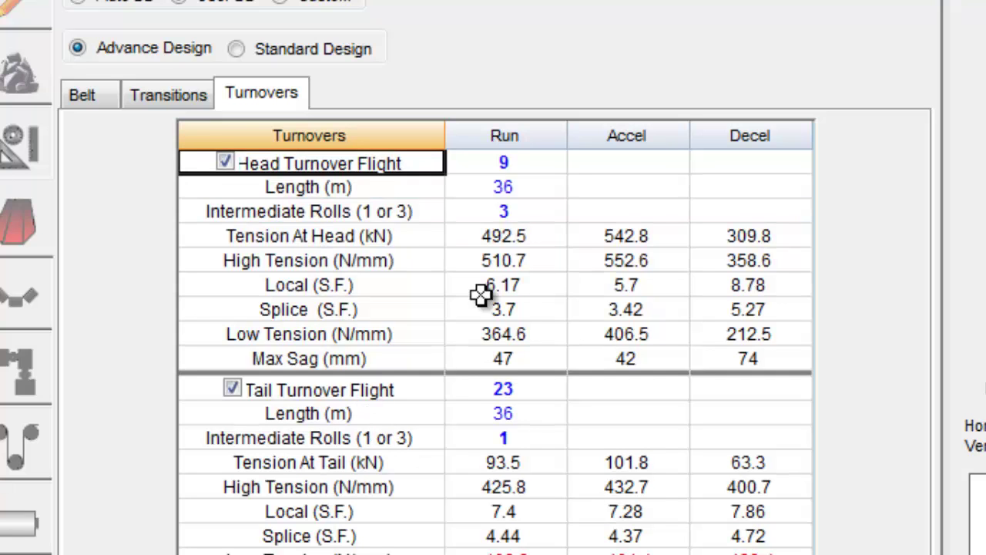
{"action": "left_click", "coordinate": [609, 191]}
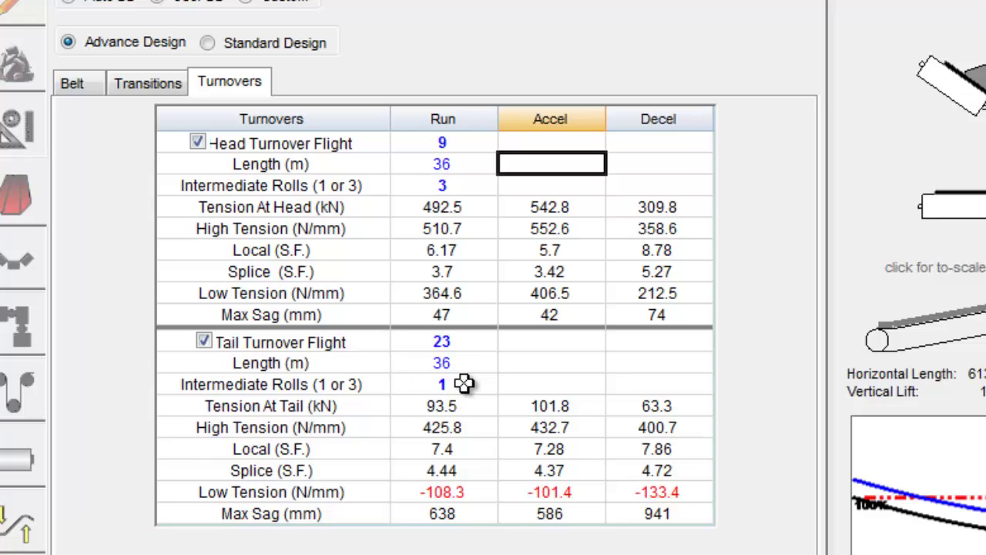
{"action": "left_click", "coordinate": [474, 185]}
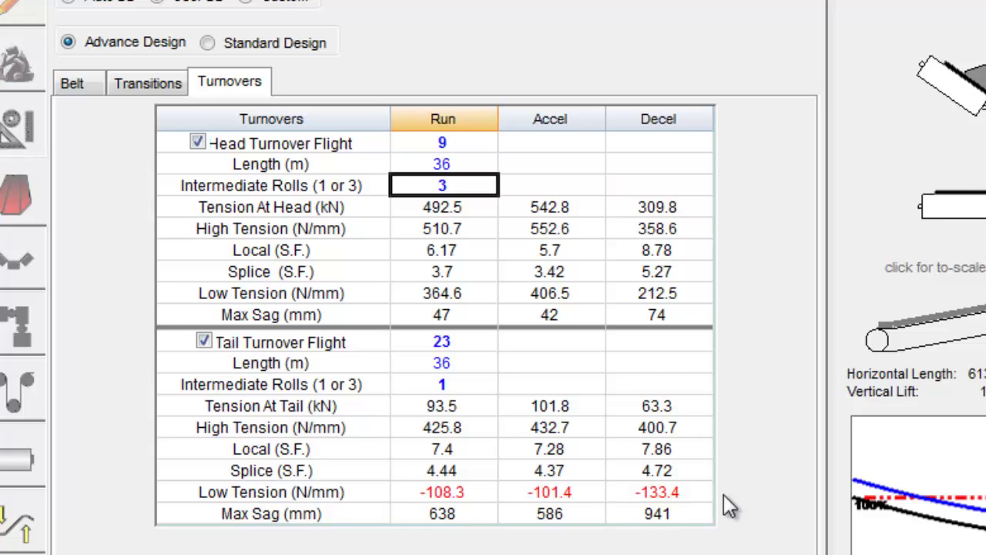
- Raise the takeup tension to 160 kN
{"action": "left_click", "coordinate": [19, 399]}
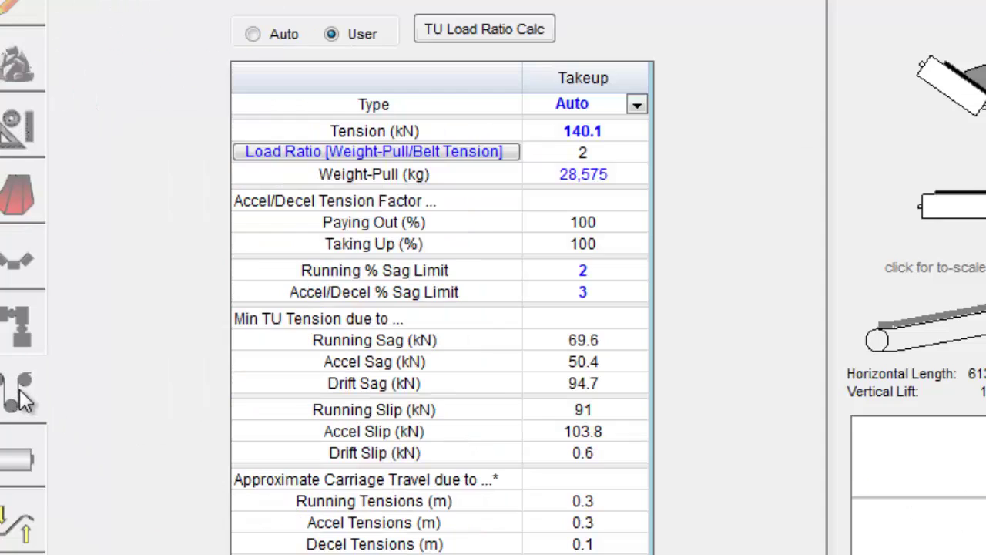
{"action": "left_click", "coordinate": [612, 131]}
{"action": "left_click", "coordinate": [612, 131]}
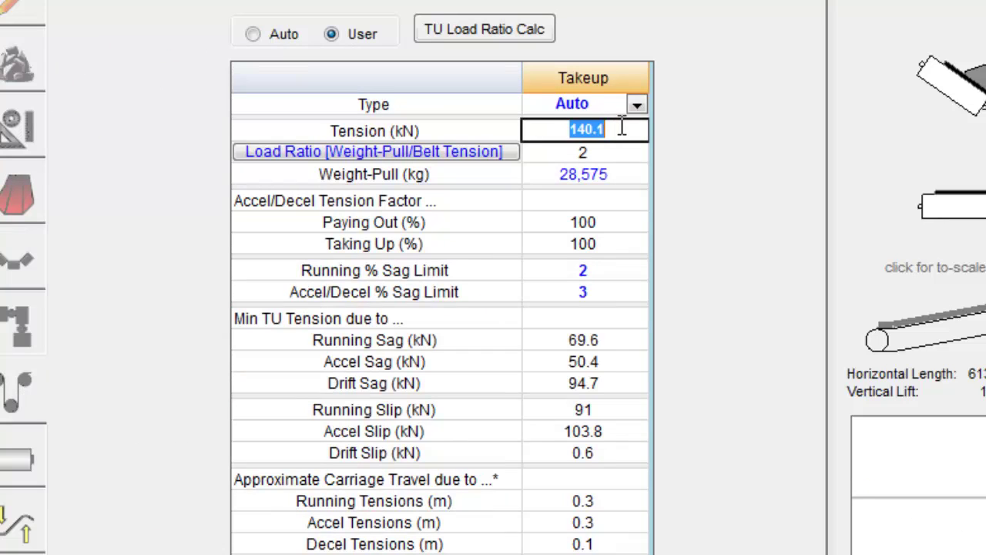
{"action": "type", "text": "160"}
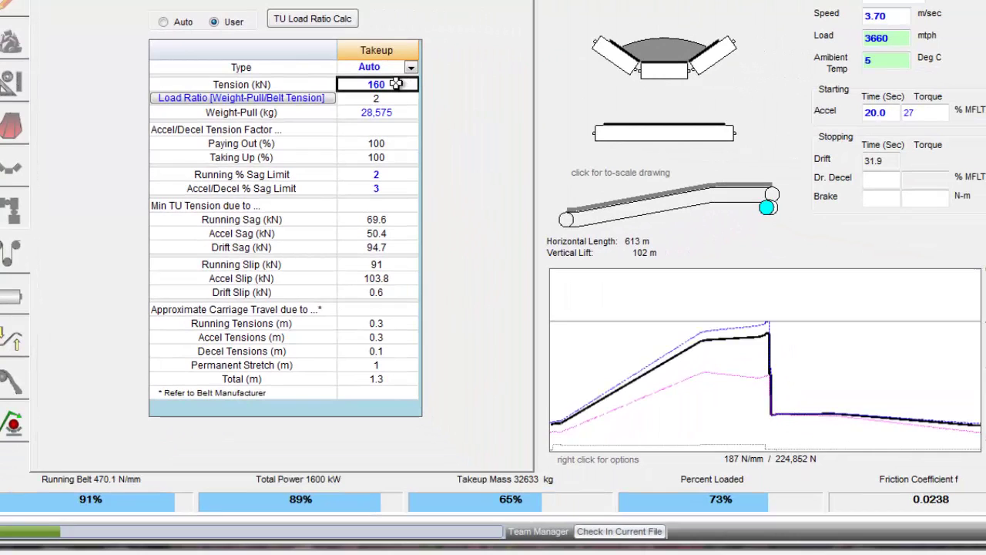
- Lengthen the tail turnover flight to 42 m and compare its acceleration and deceleration tensions
{"action": "left_click", "coordinate": [10, 130]}
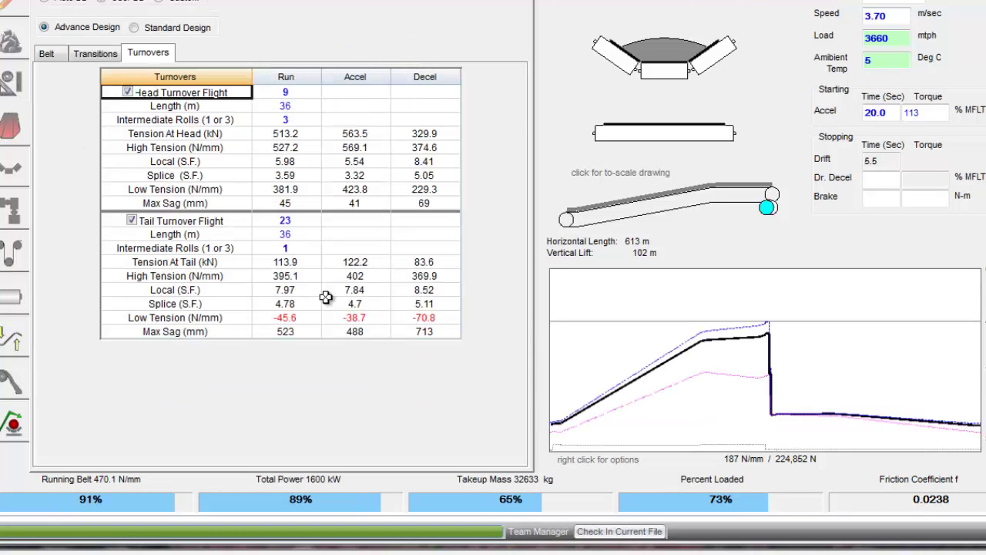
{"action": "left_click", "coordinate": [301, 235]}
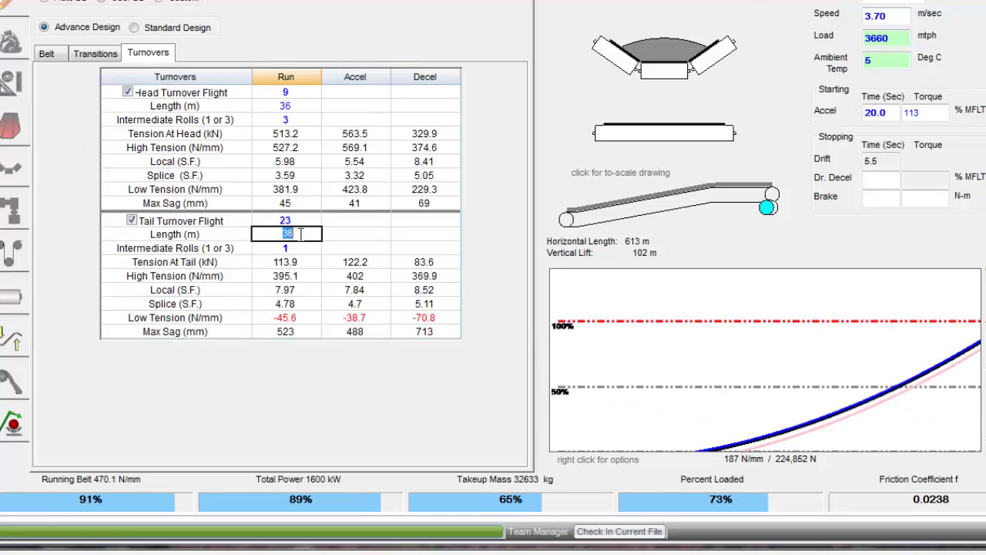
{"action": "key", "text": "Return"}
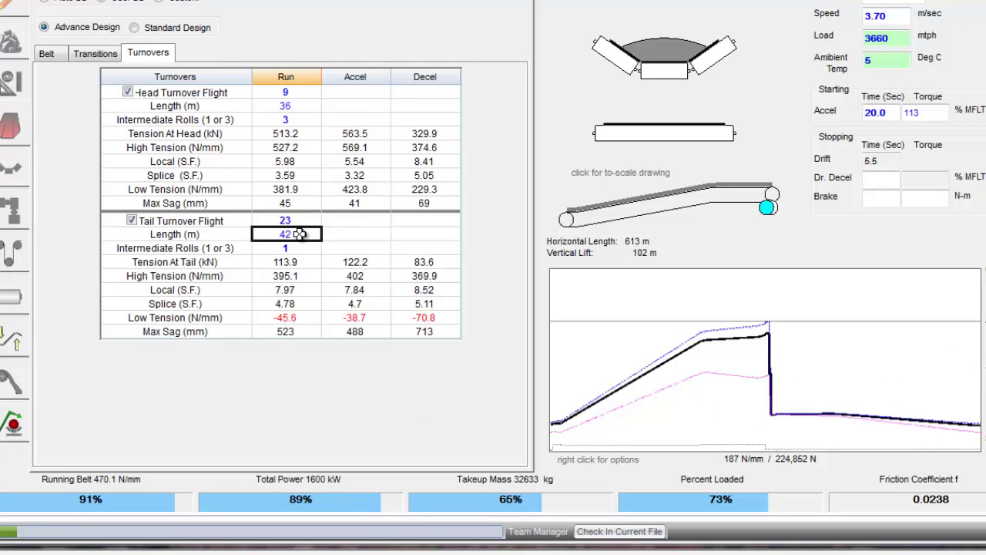
{"action": "left_click", "coordinate": [371, 248]}
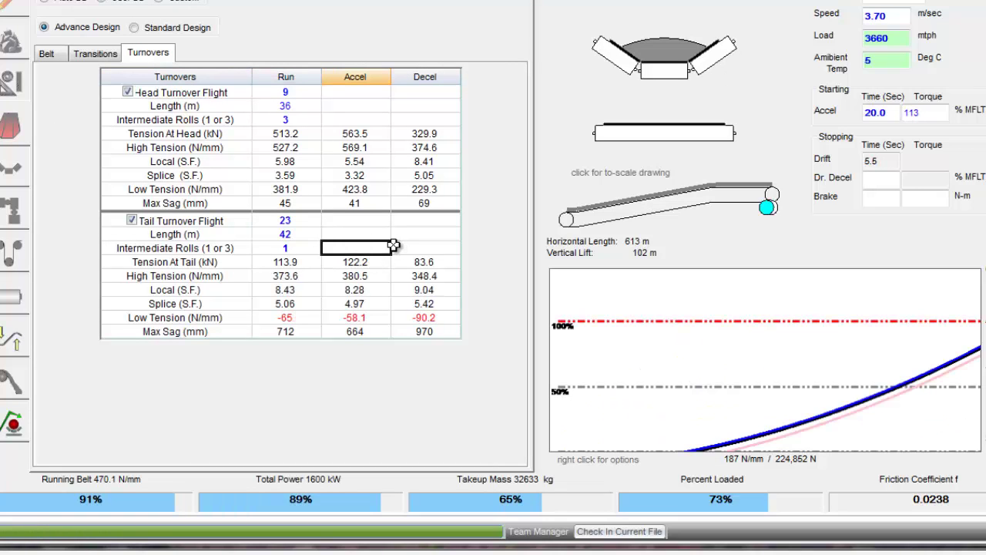
{"action": "left_click", "coordinate": [430, 105]}
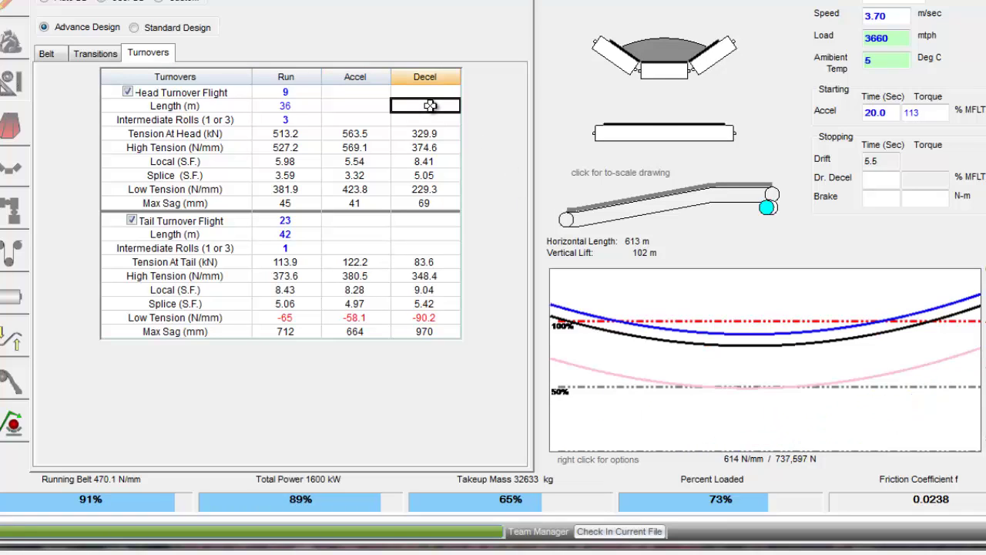
{"action": "left_click", "coordinate": [414, 248]}
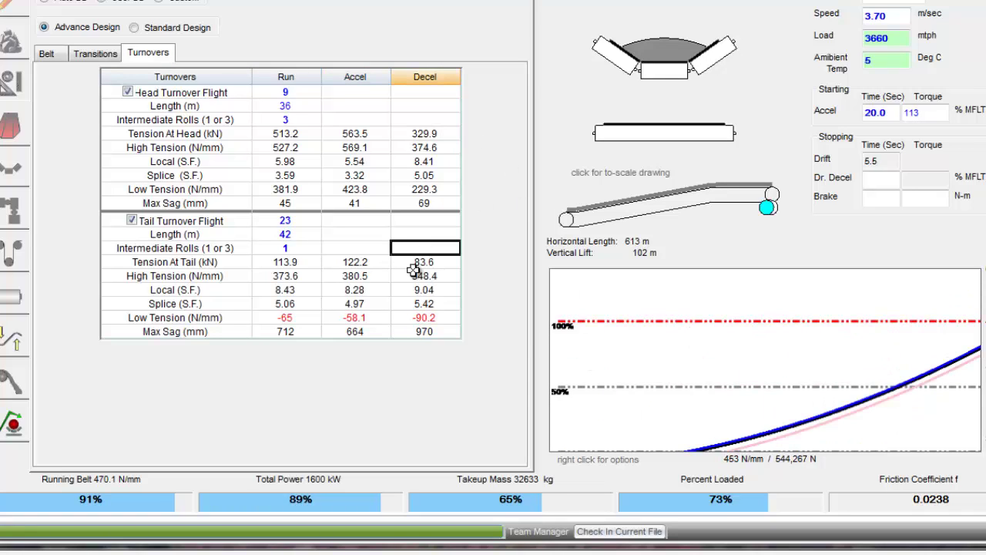
{"action": "left_click", "coordinate": [360, 239]}
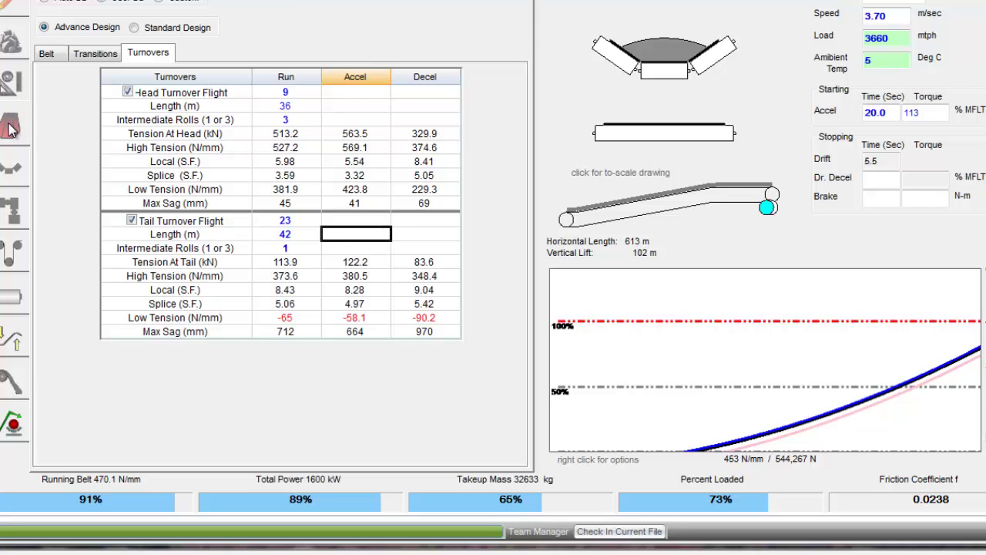
- Check the updated belt safety factors, then display the vertical curves table listing point 7's 1,070 m curve
{"action": "left_click", "coordinate": [45, 54]}
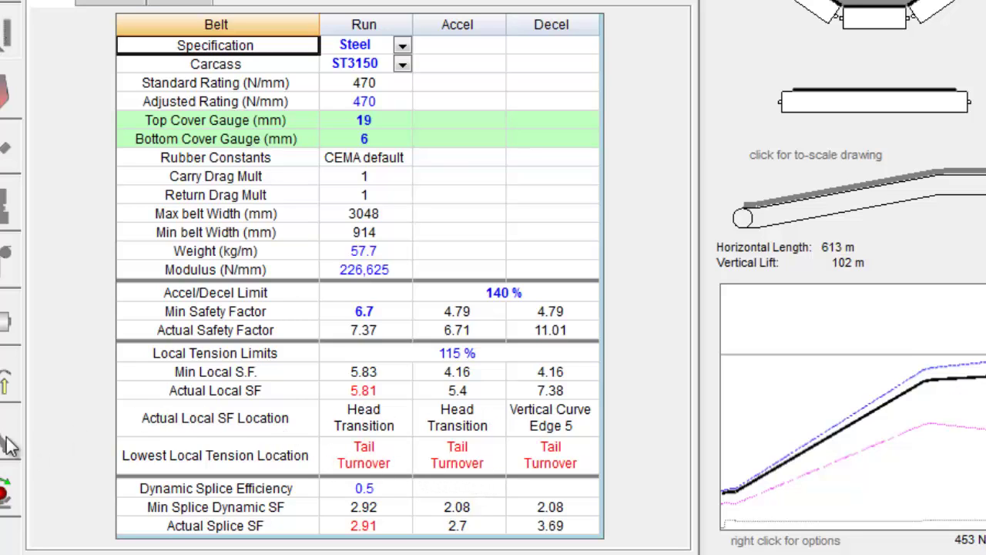
{"action": "left_click", "coordinate": [4, 389]}
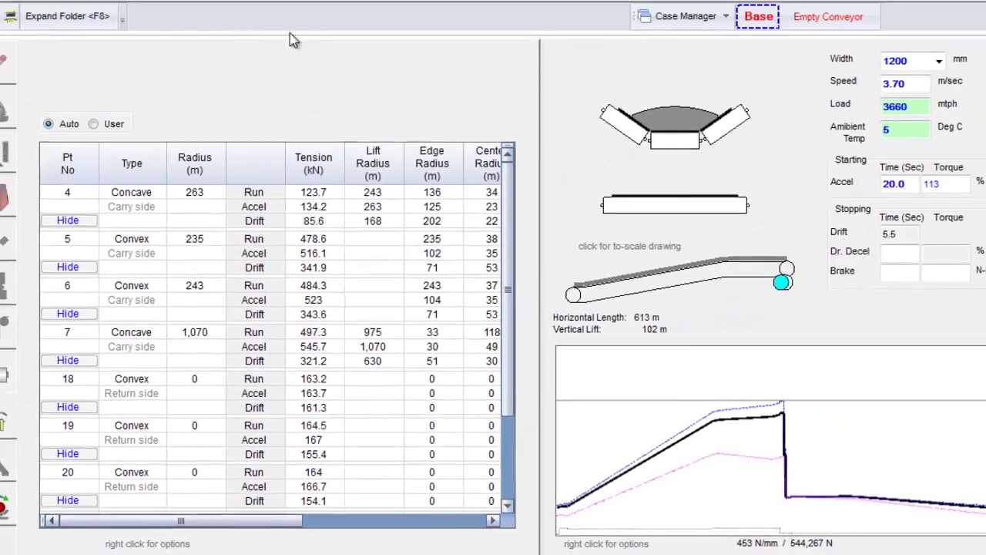
- Expand the vertical curves table, switch radii to User, and set point 5's convex radius to 300 m
{"action": "left_click", "coordinate": [69, 17]}
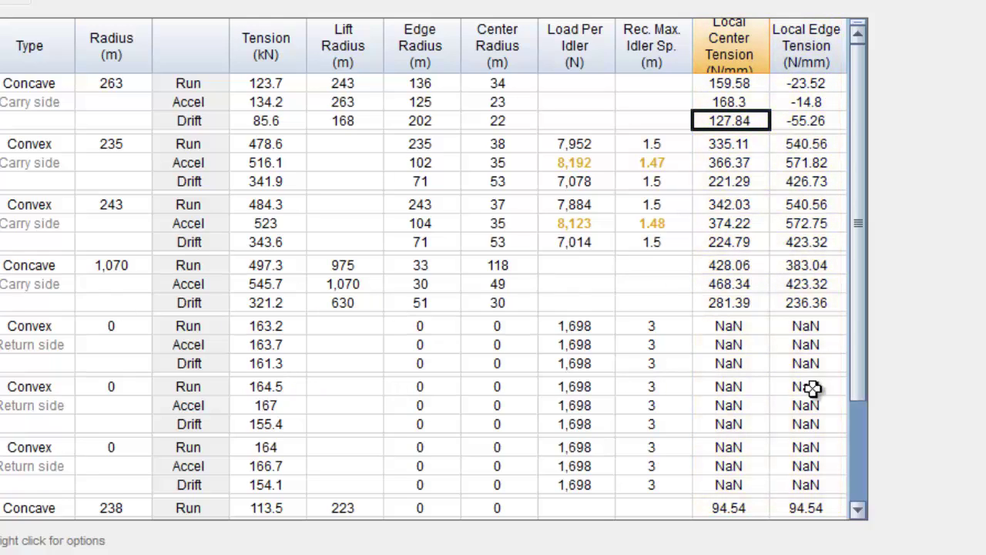
{"action": "left_click_drag", "start_coordinate": [868, 375], "coordinate": [874, 528]}
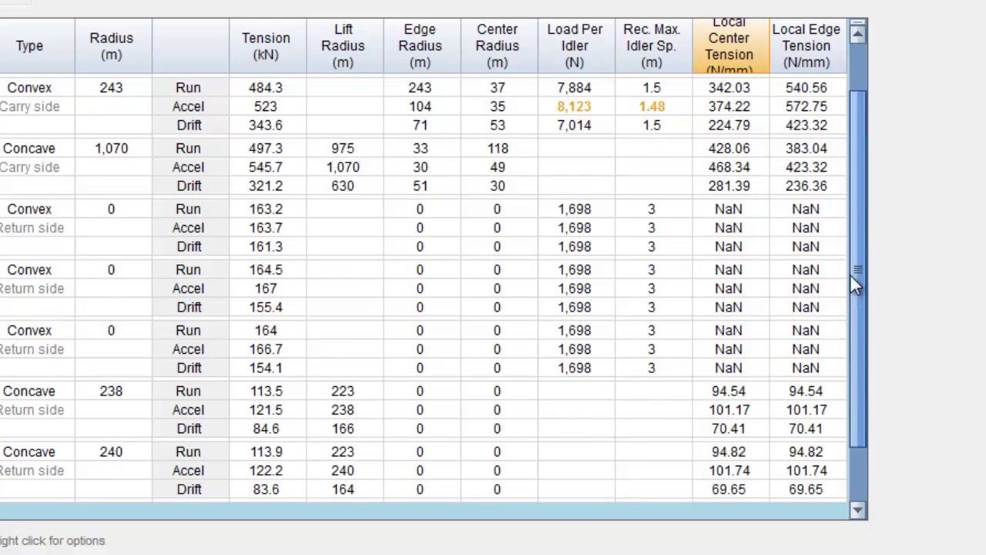
{"action": "left_click_drag", "start_coordinate": [849, 273], "coordinate": [814, 189]}
{"action": "left_click", "coordinate": [728, 165]}
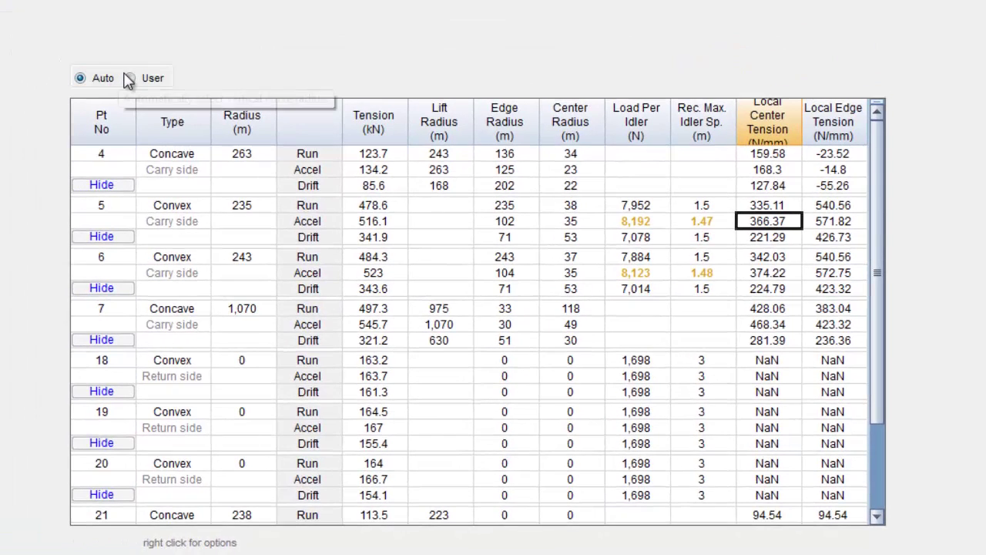
{"action": "left_click", "coordinate": [130, 79]}
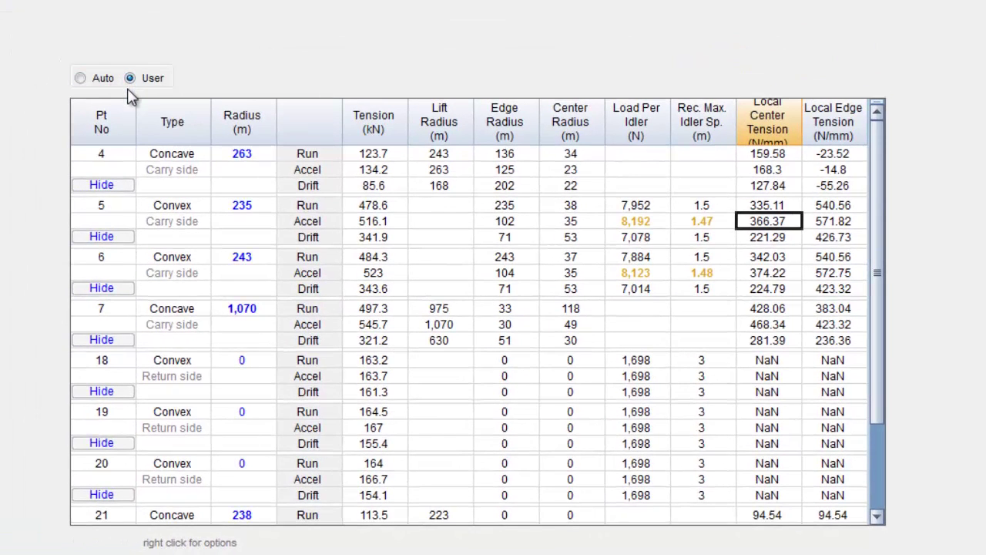
{"action": "left_click", "coordinate": [260, 205]}
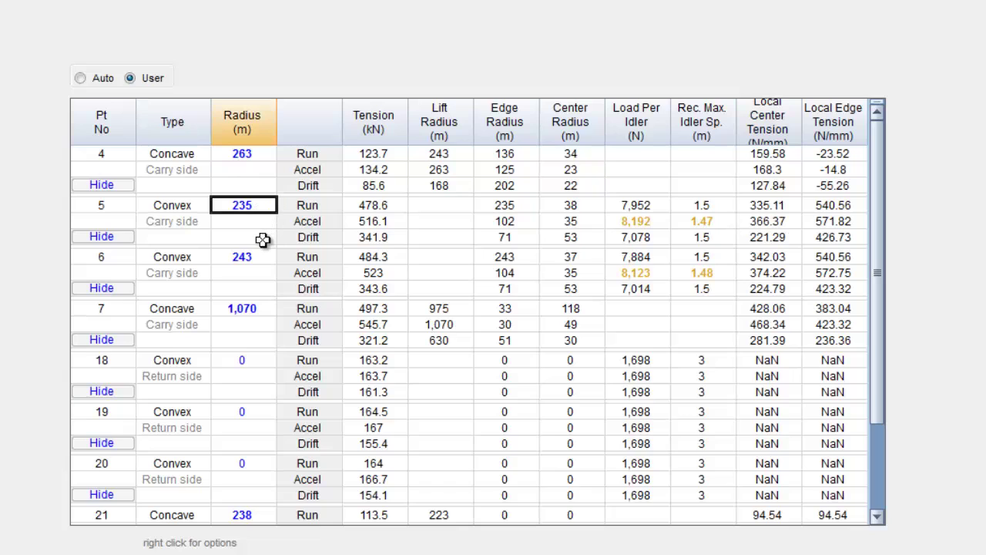
{"action": "type", "text": "300"}
{"action": "key", "text": "Return"}
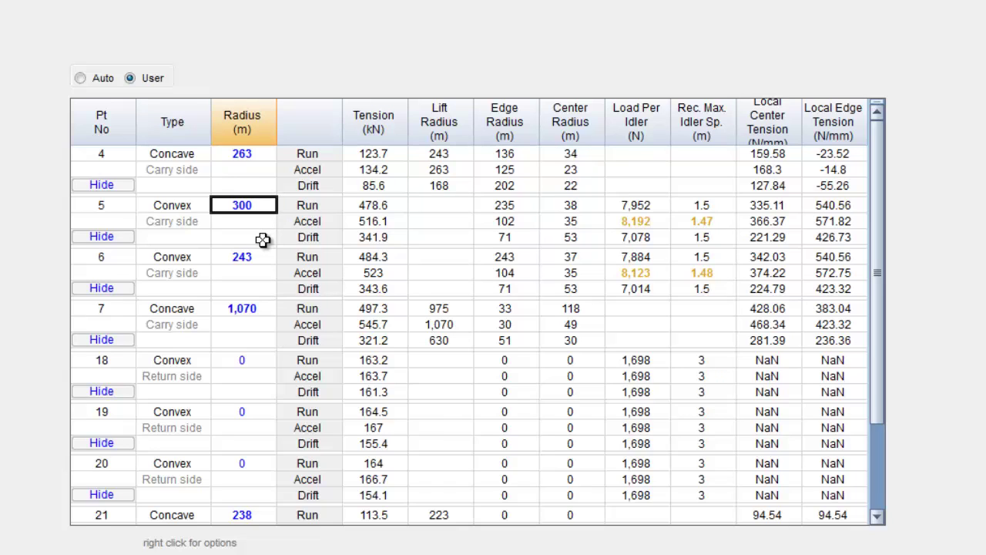